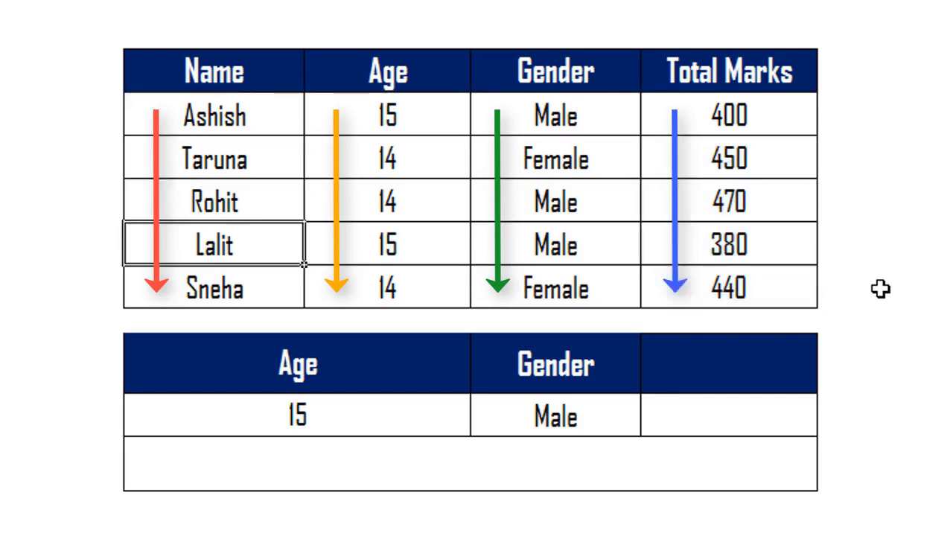
Highlight the Age 15 and Gender Male criteria and the 380 marks, ending on the result cell.
key(shift+Right)
key(shift+Down)
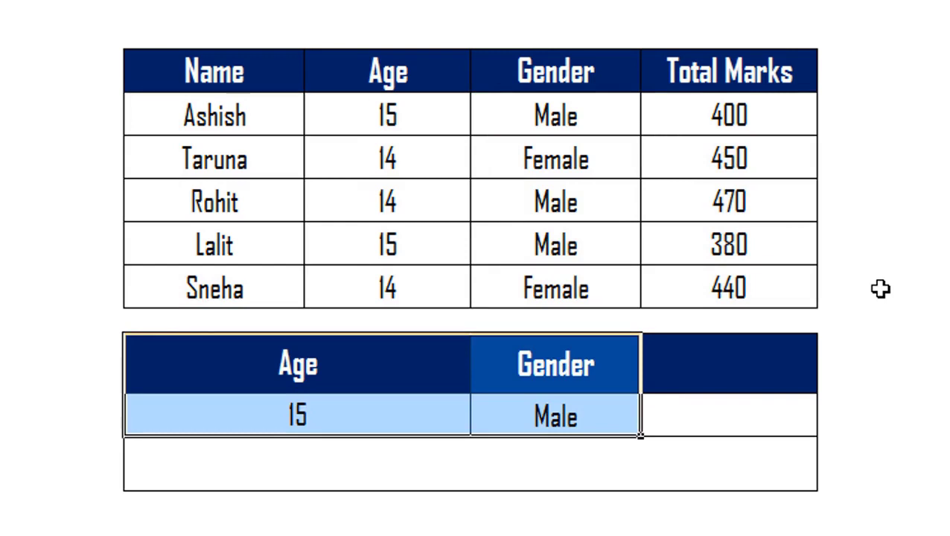
key(Left)
key(Right)
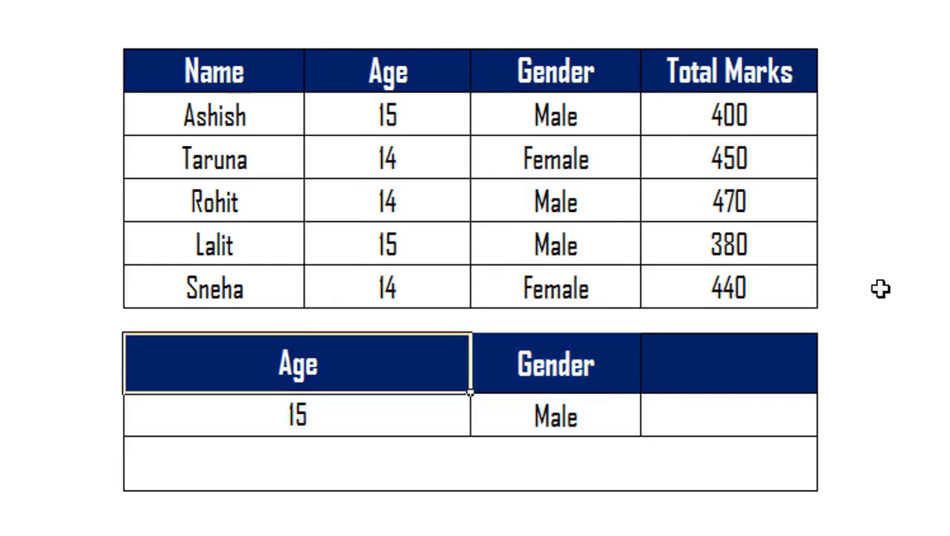
key(shift+Down)
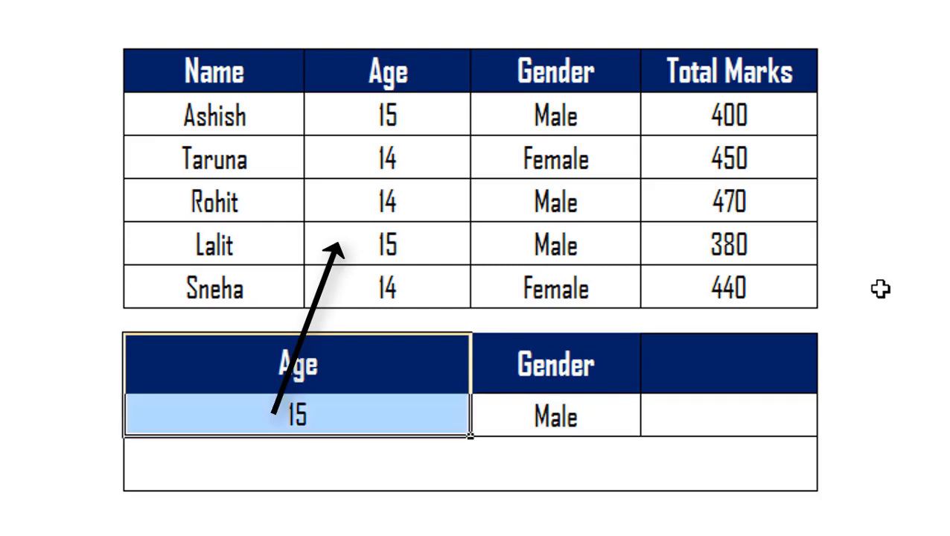
key(Right)
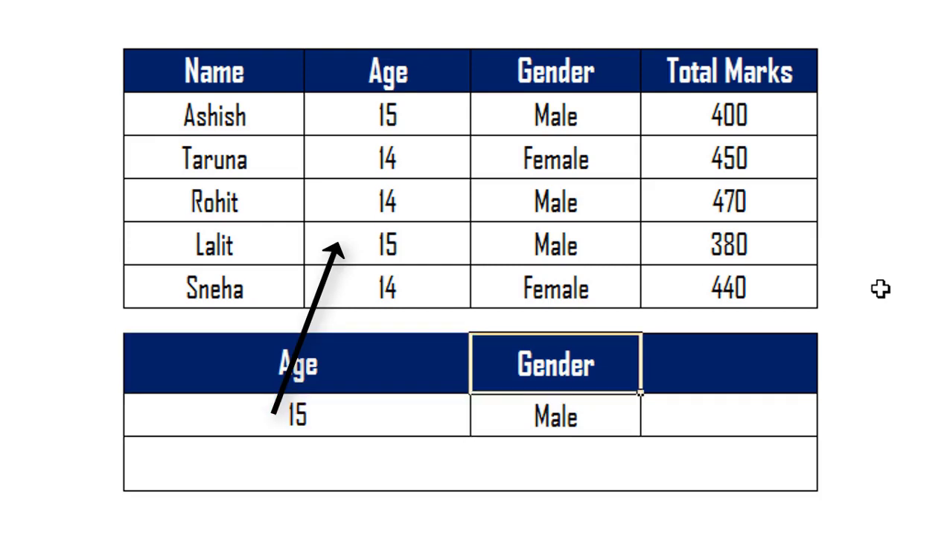
key(shift+Down)
key(Up)
key(Right)
key(Up)
key(Up)
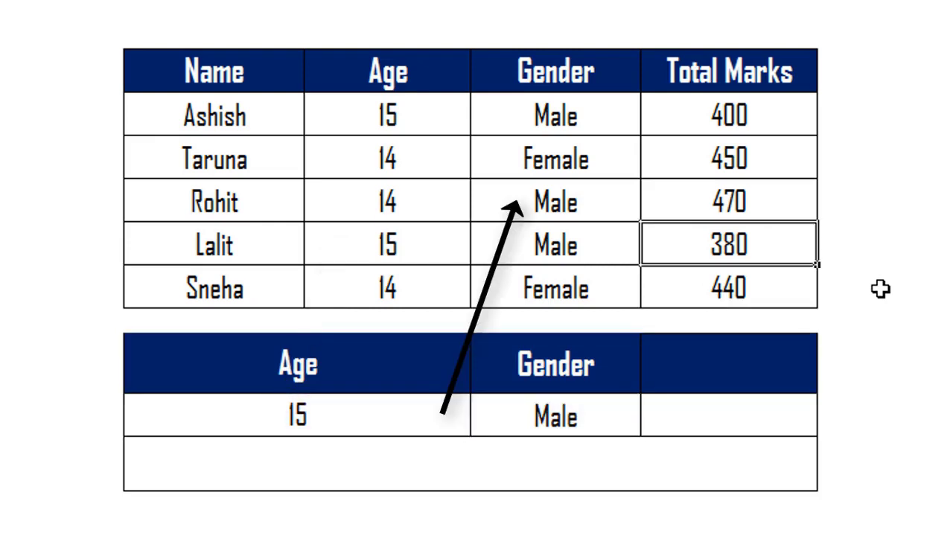
key(Down)
key(Down)
key(Down)
key(Down)
key(Down)
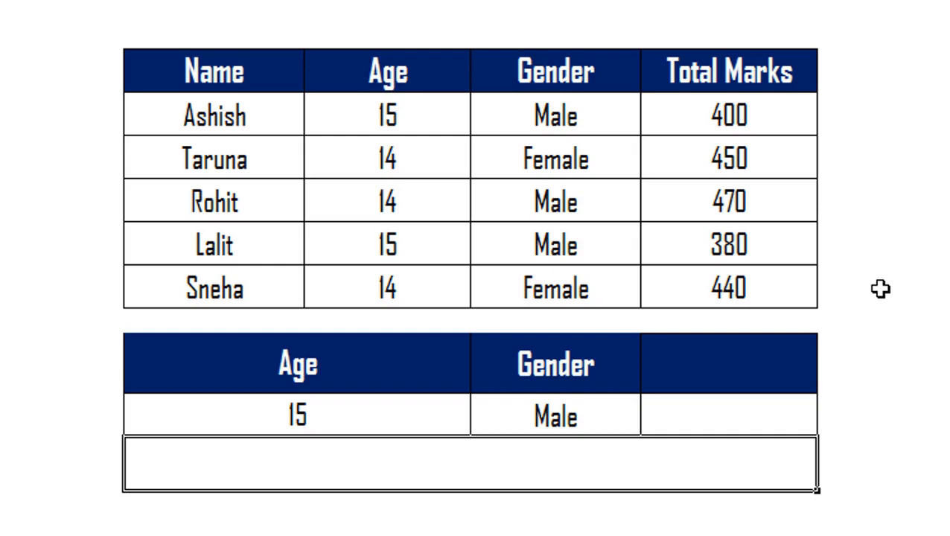
Begin =sumifs( with the Total Marks column G4:G8 as the sum range.
text(=s)
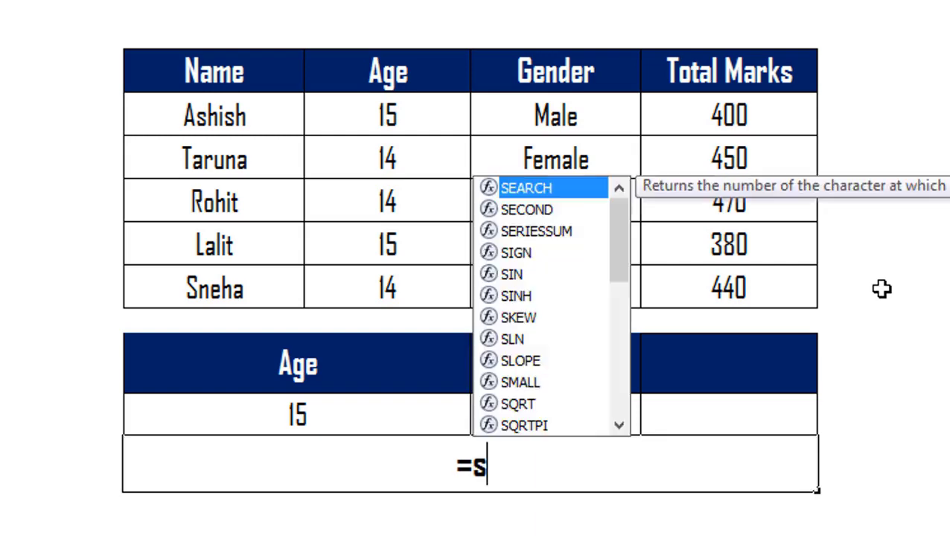
text(umif)
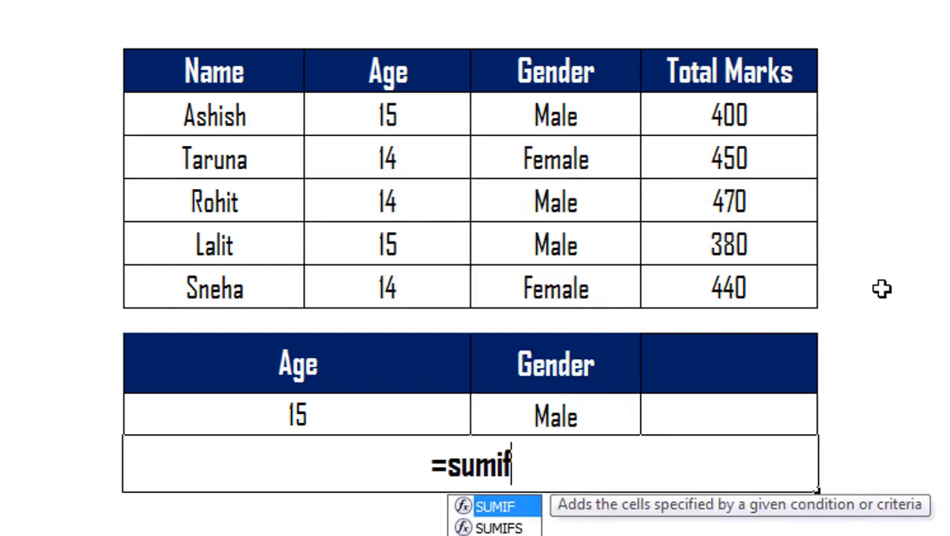
text(s)
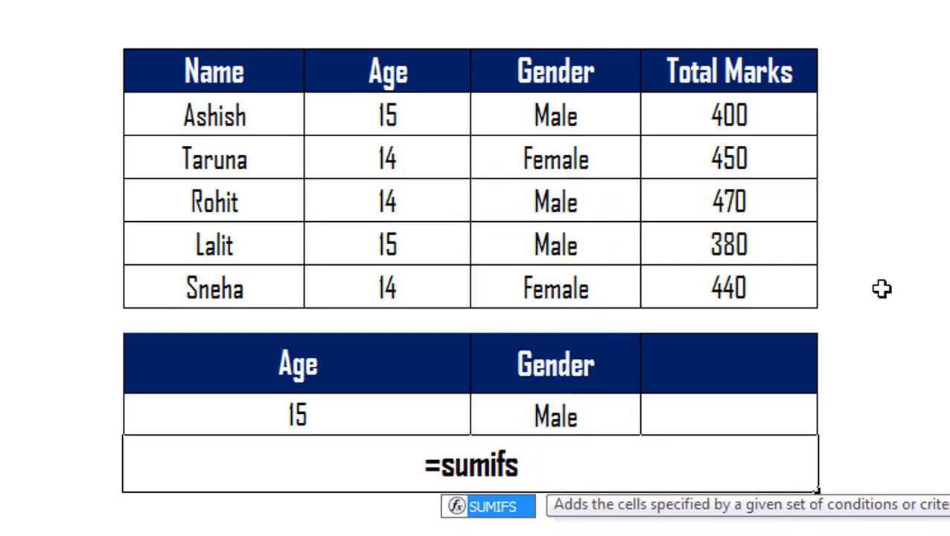
text(()
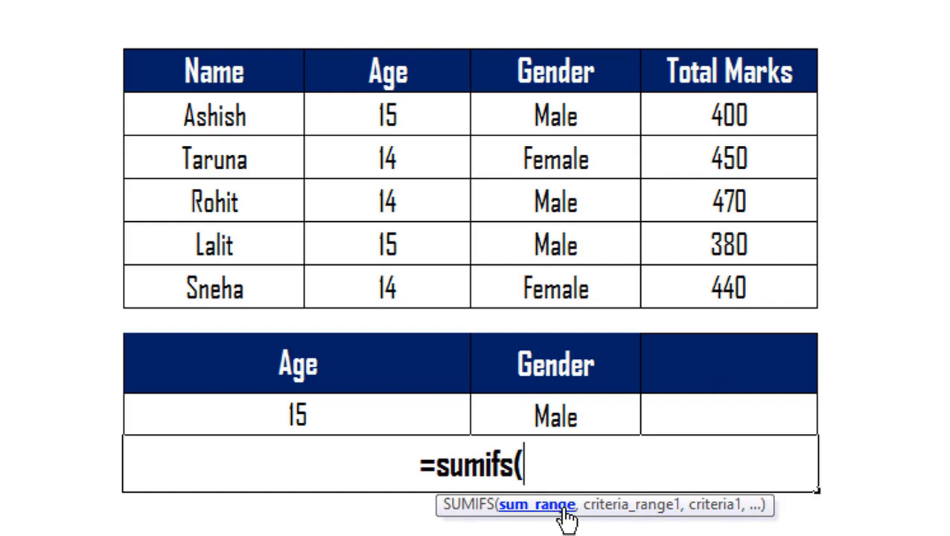
click(719, 121)
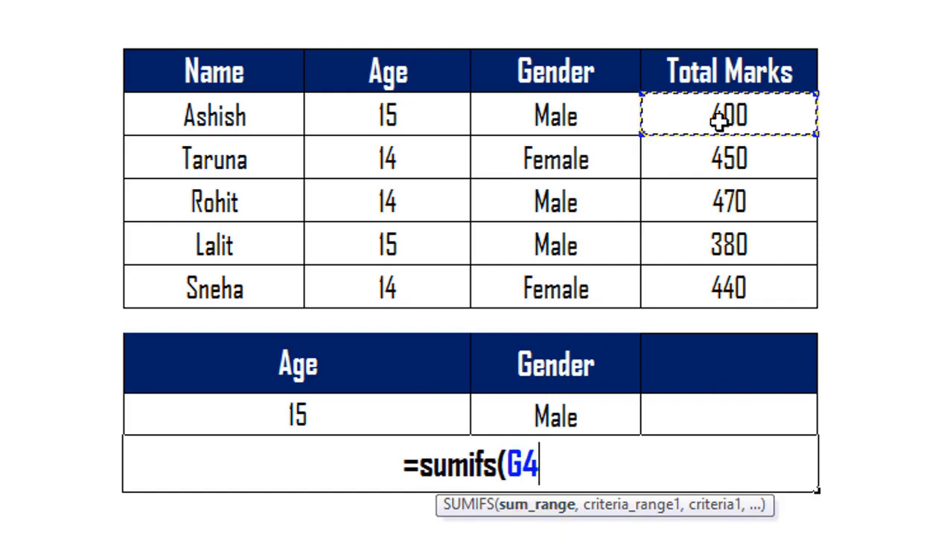
key(ctrl+shift+Down)
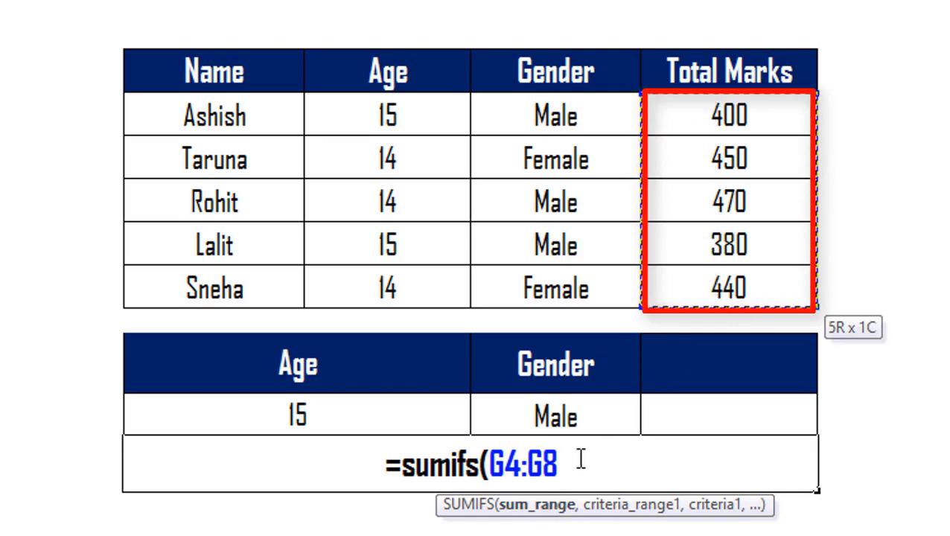
text(,)
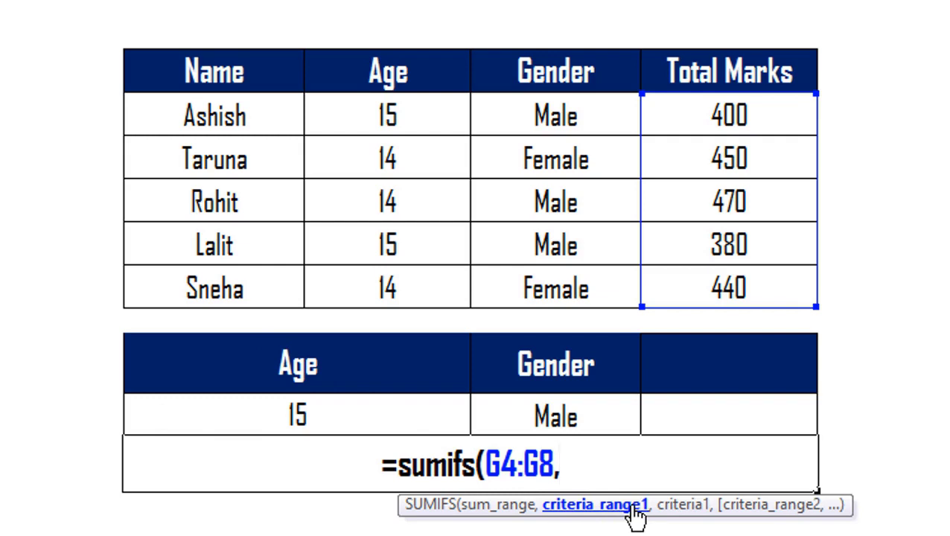
Extend the formula to =sumifs(G4:G8,E4:E8,D11, using the Age column and the 15 cell.
key(Up)
key(Up)
key(Up)
key(Up)
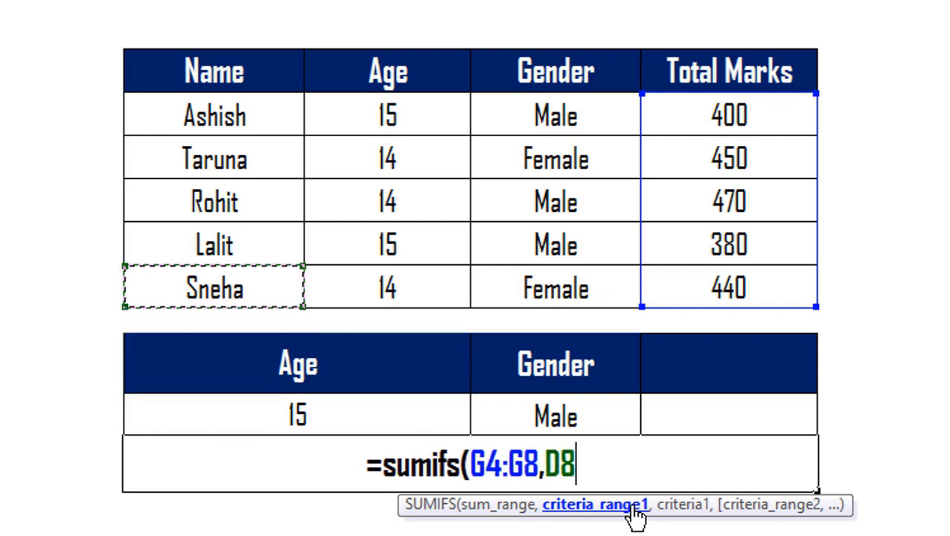
key(Up)
key(Up)
key(Right)
key(Up)
key(Up)
key(ctrl+shift+Down)
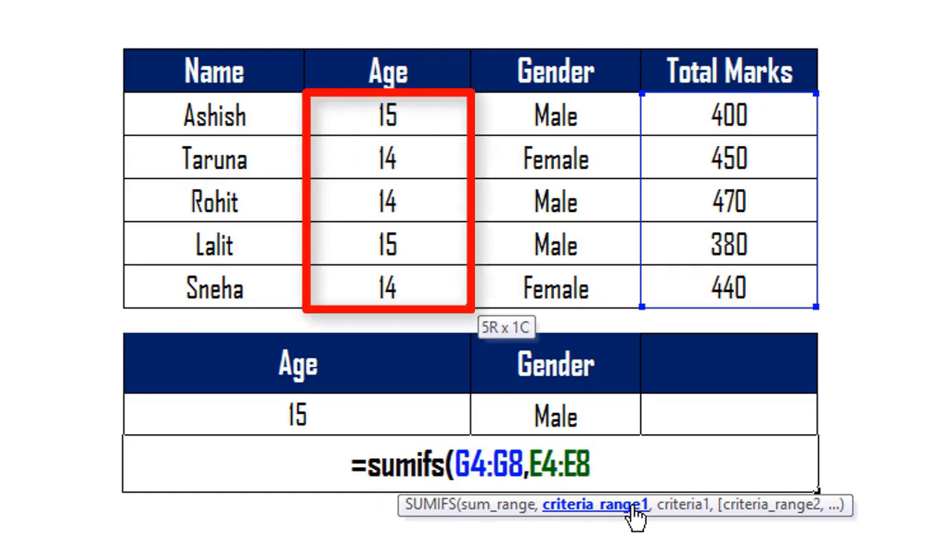
text(,)
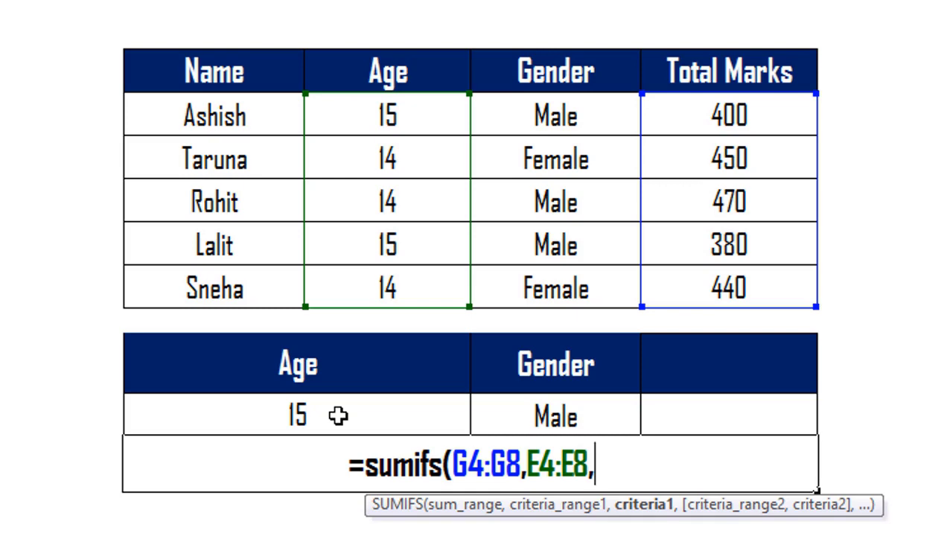
click(338, 416)
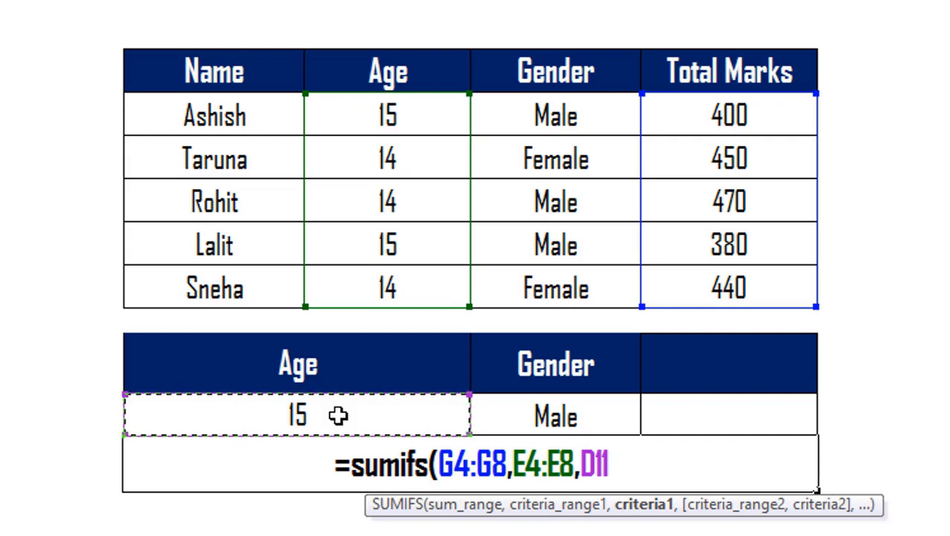
text(,)
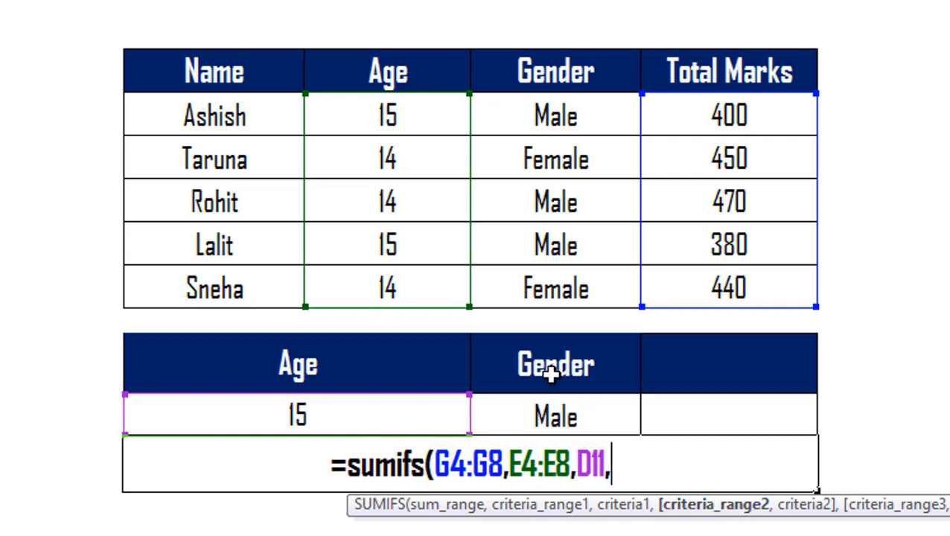
Add Gender range F4:F8 with Male in F11, close the SUMIFS and enter it to get 780.
click(542, 114)
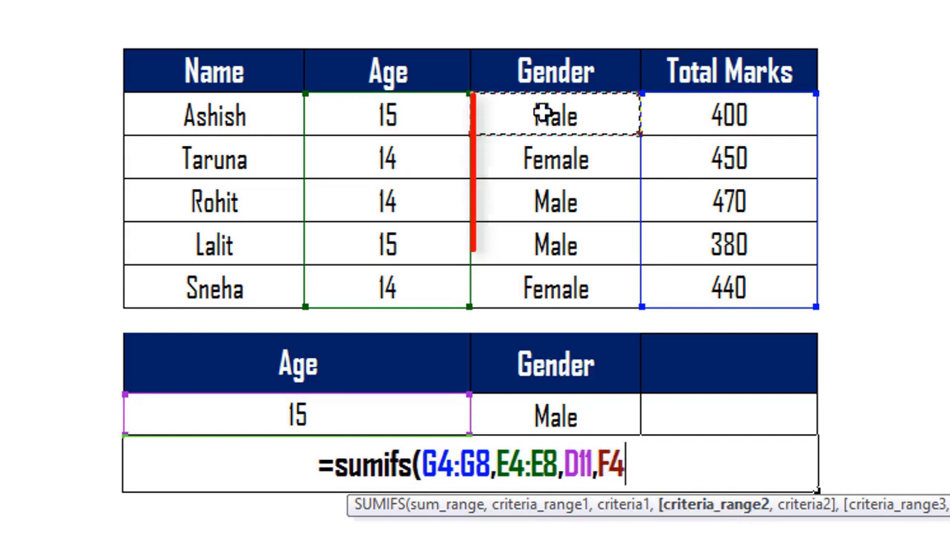
key(ctrl+shift+Down)
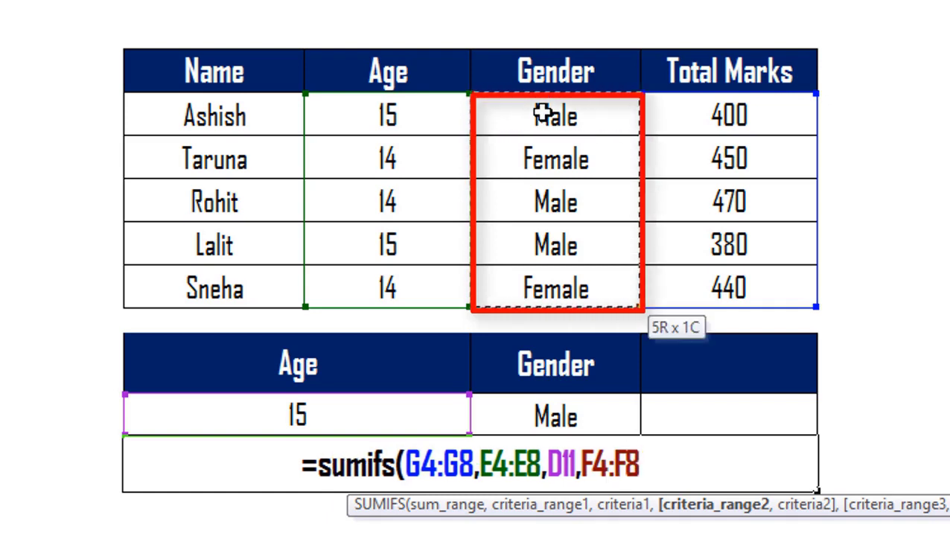
text(,)
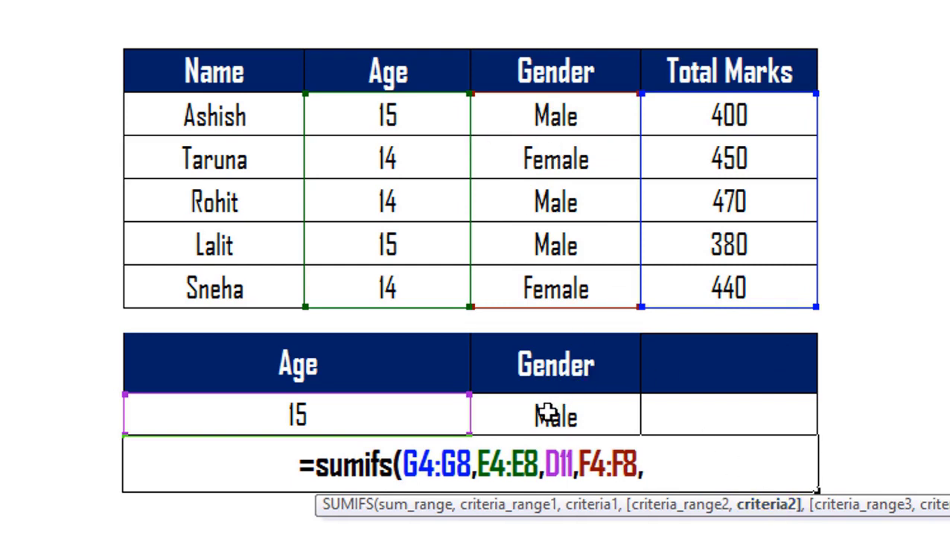
click(548, 413)
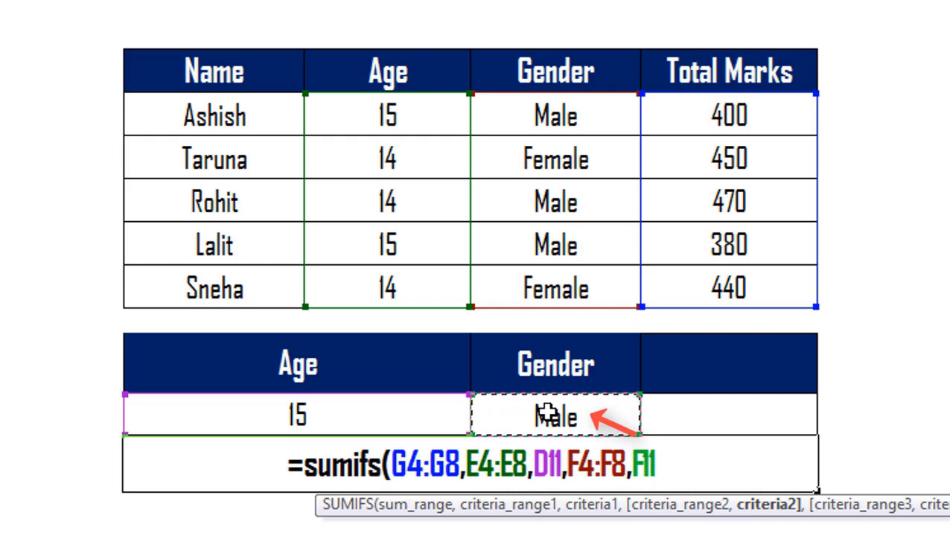
text())
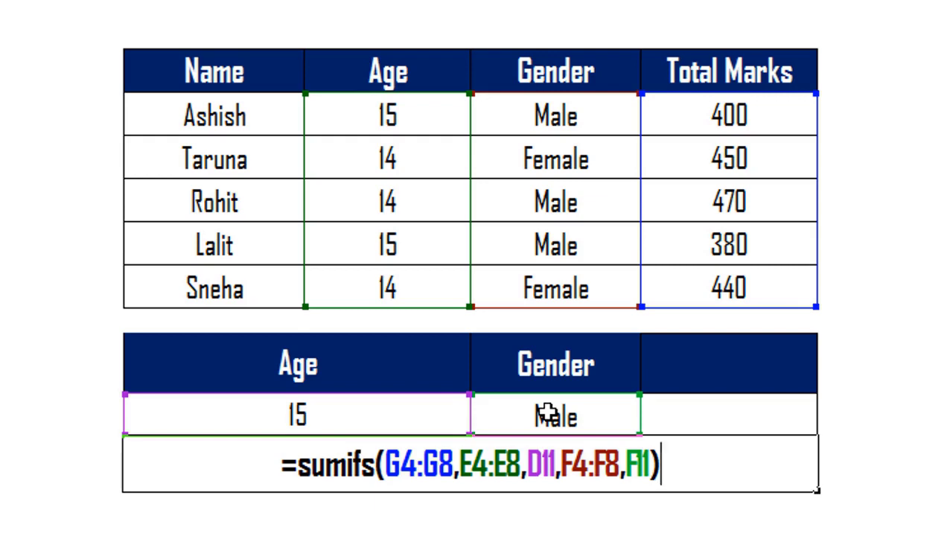
key(Return)
key(Up)
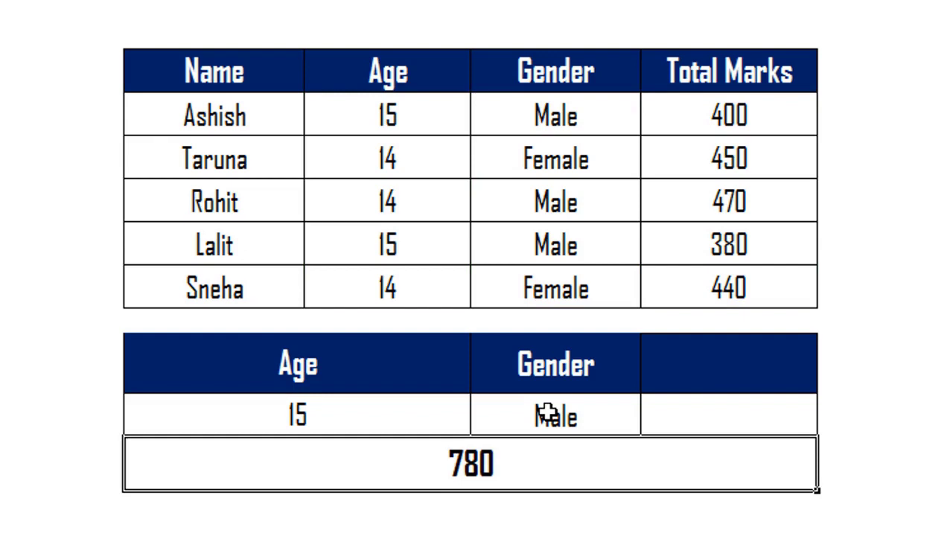
key(Up)
key(Up)
key(Up)
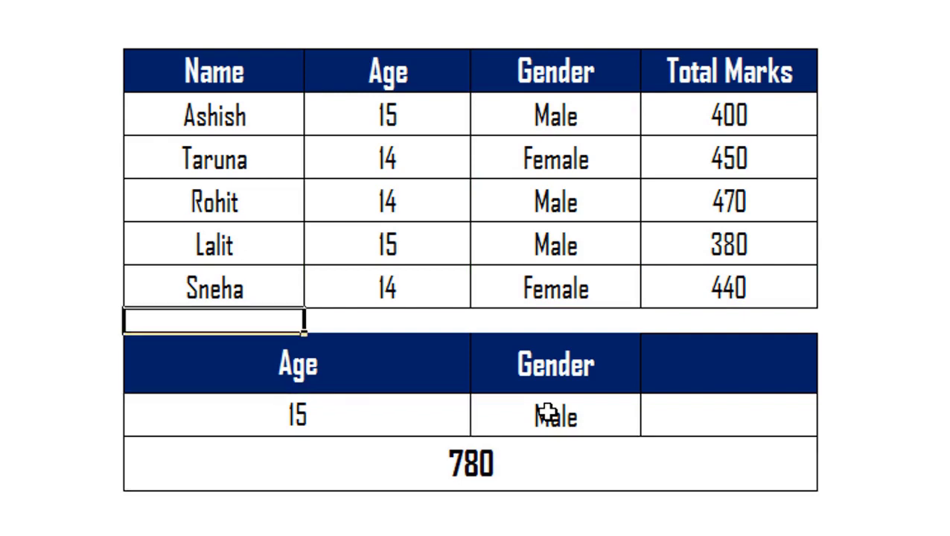
key(Up)
key(Up)
key(Up)
key(Right)
key(Right)
key(Up)
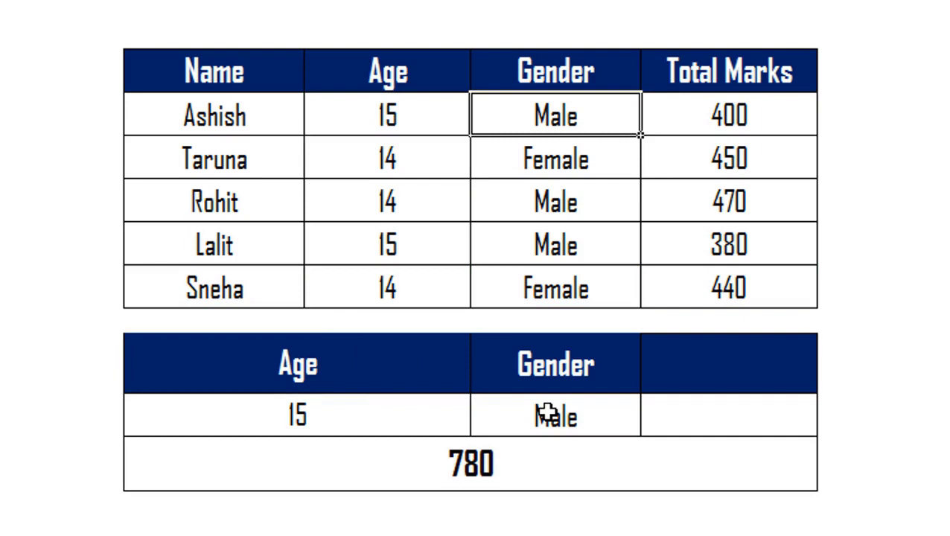
drag(367, 106, 678, 127)
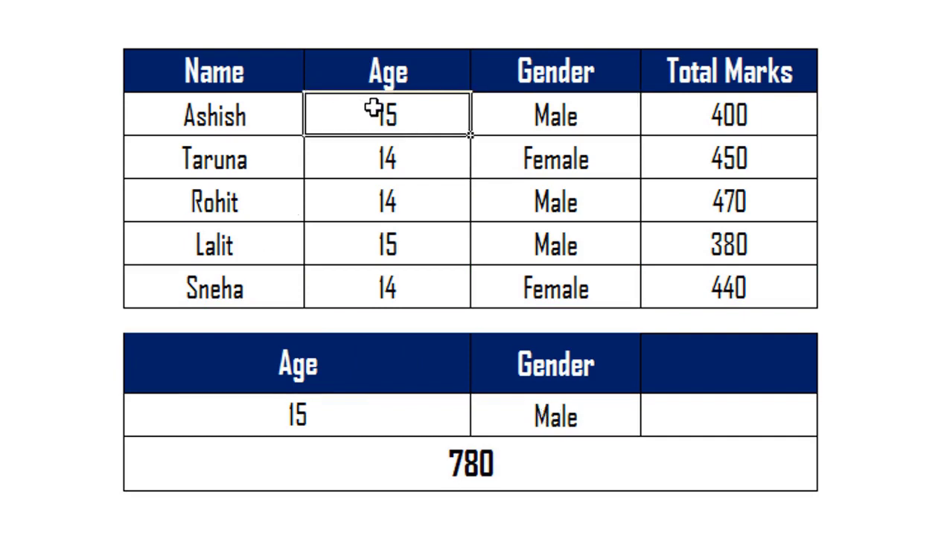
mouse_move(376, 203)
ctrl+mouse_down()
mouse_move(467, 250)
mouse_move(737, 261)
mouse_move(757, 252)
ctrl+mouse_up()
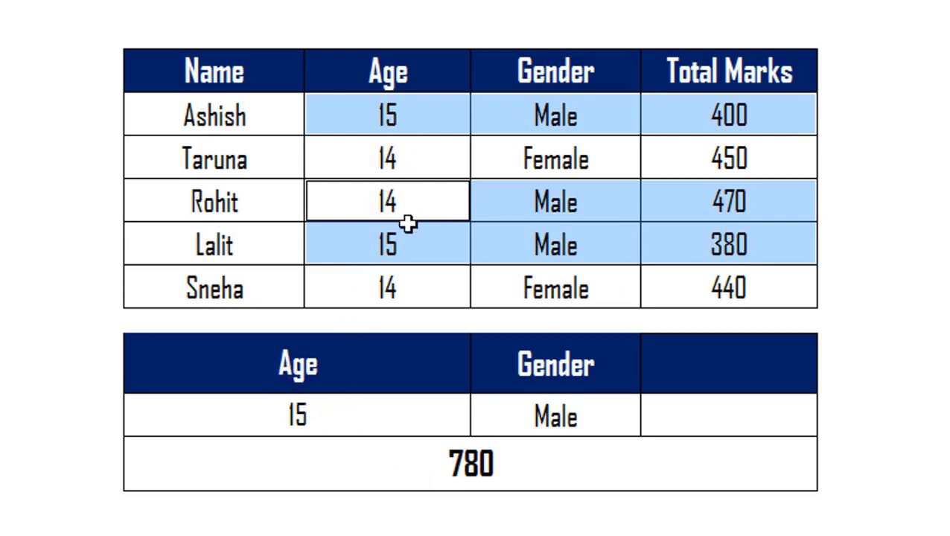
click(235, 111)
click(216, 242)
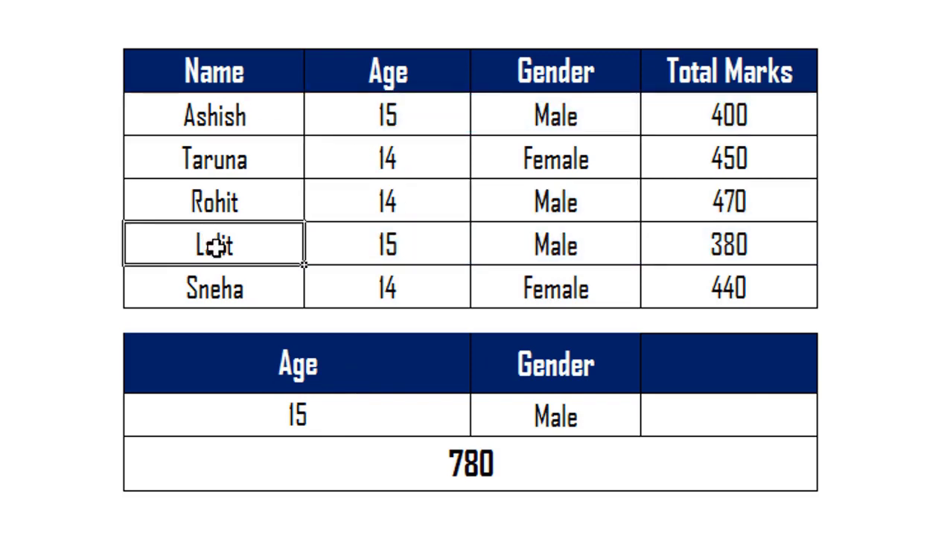
click(721, 112)
double_click(726, 115)
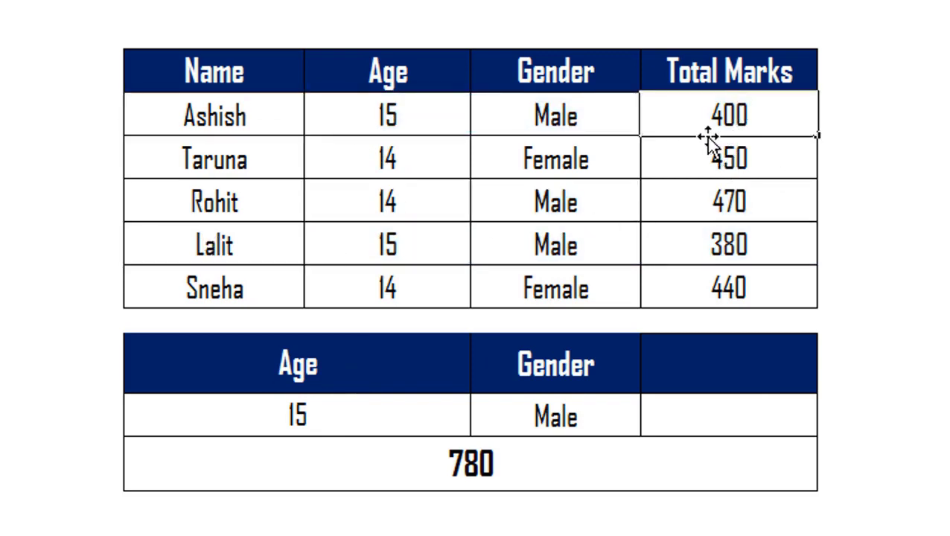
click(690, 144)
click(696, 117)
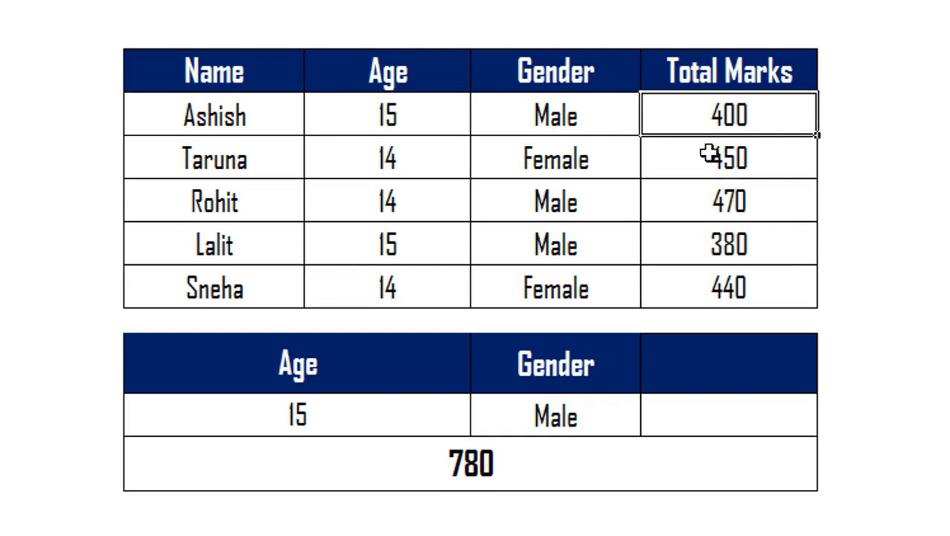
ctrl+click(718, 237)
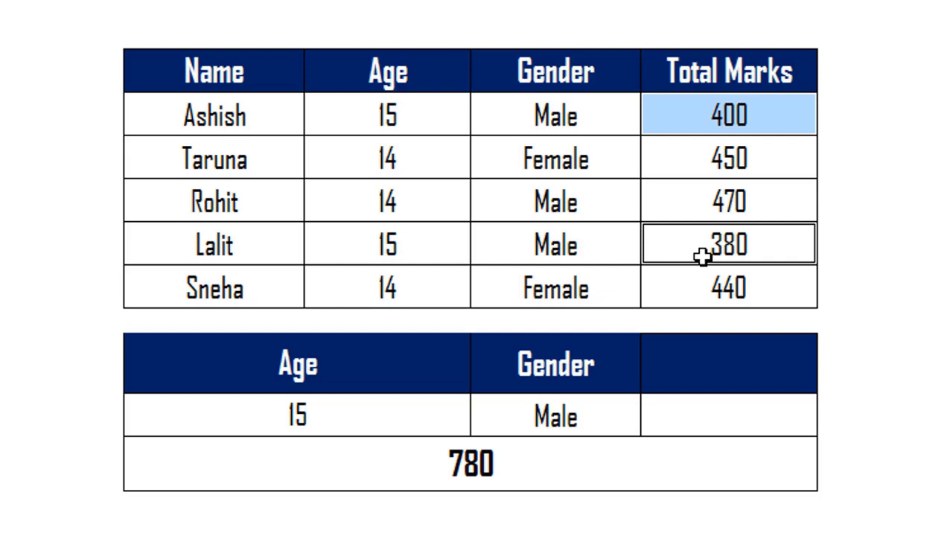
key(Down)
key(Down)
key(Down)
key(Down)
key(Down)
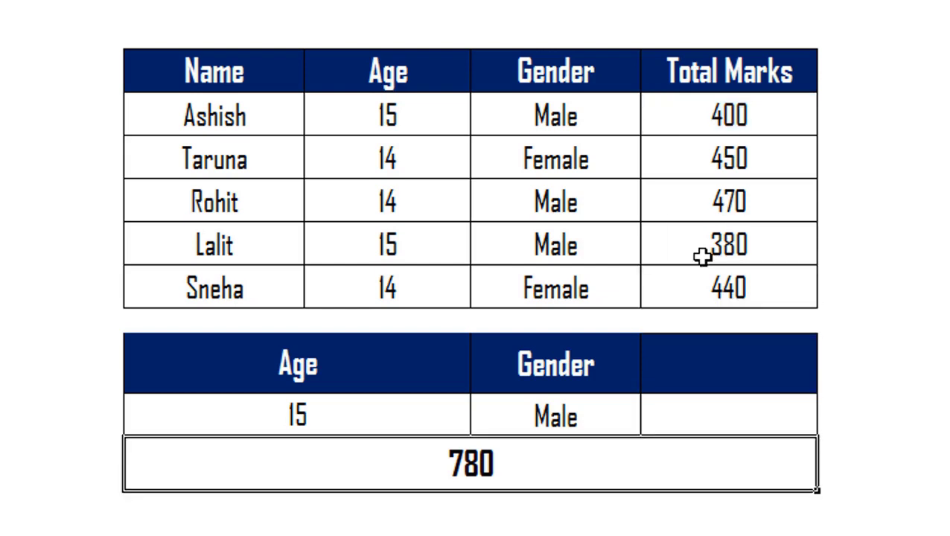
Enter the heading 'Total Marks' in the third criteria column with '>400' beneath it.
key(Up)
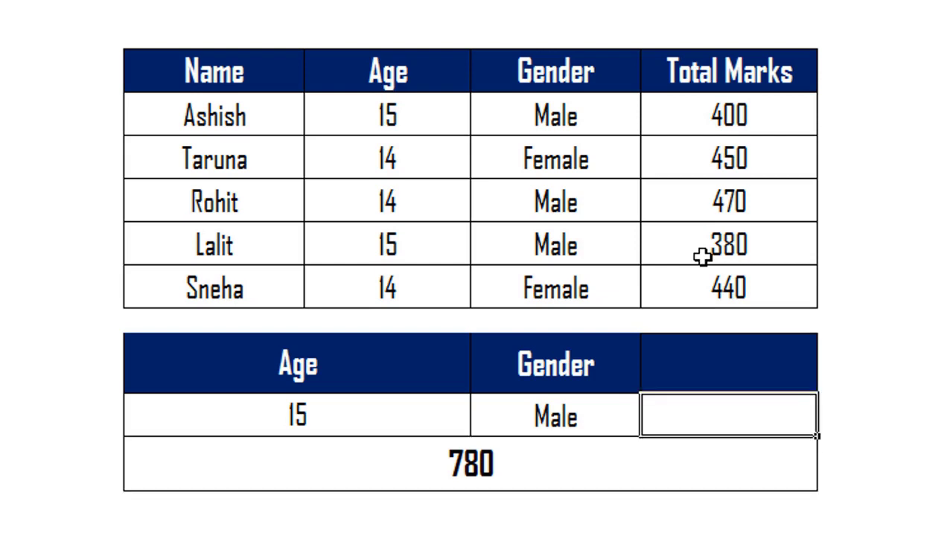
key(Up)
text(Tot)
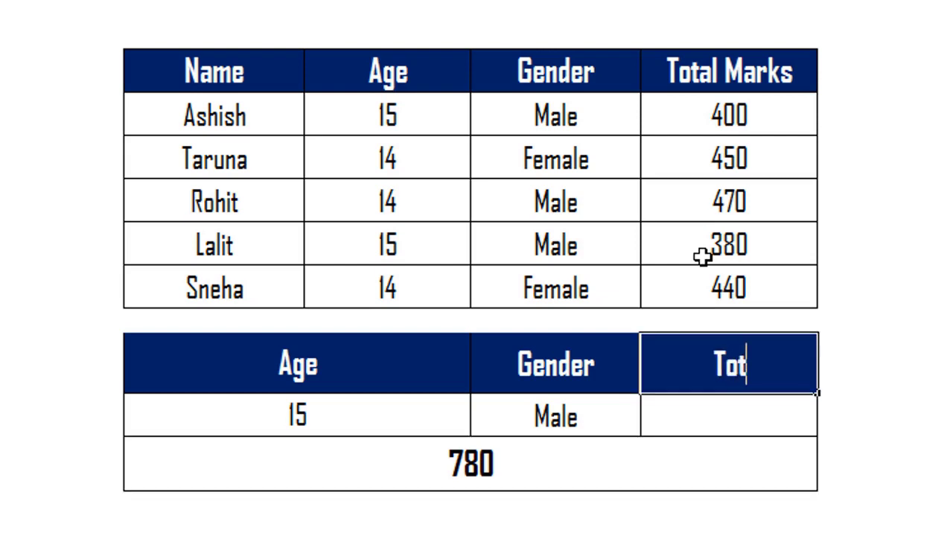
text(al Mar)
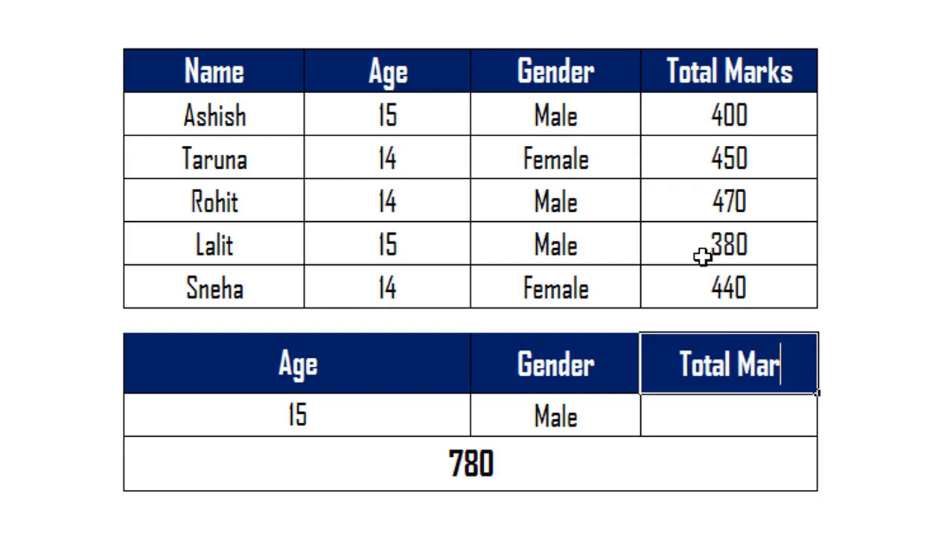
text(ks)
key(Return)
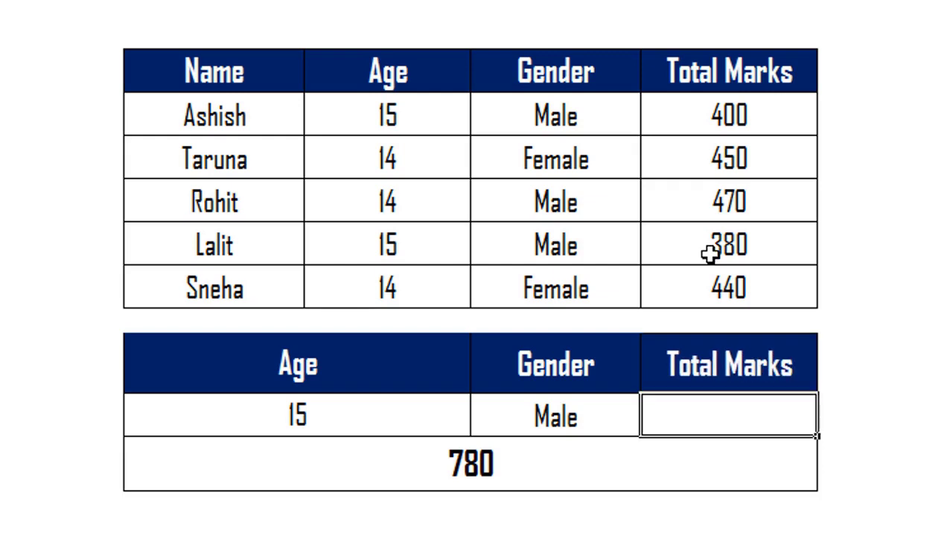
text(>40)
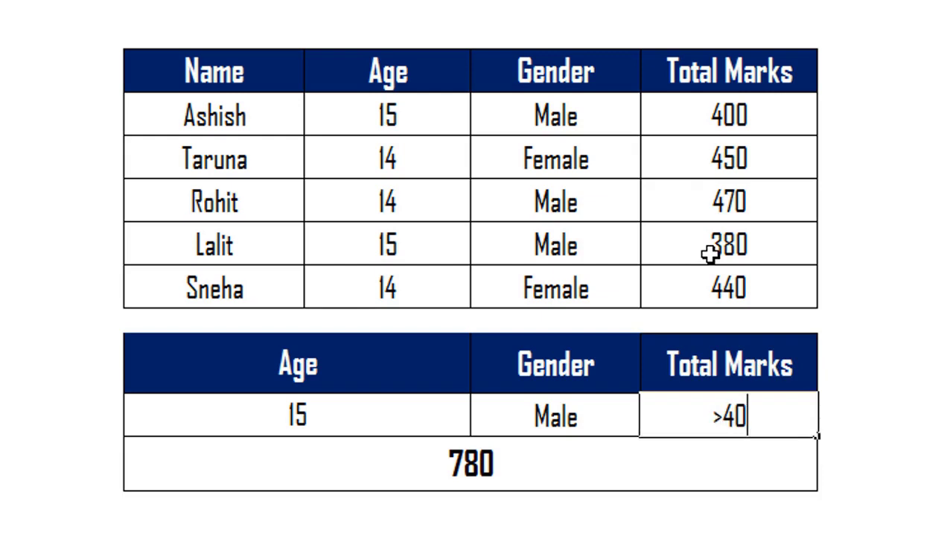
text(0)
key(Return)
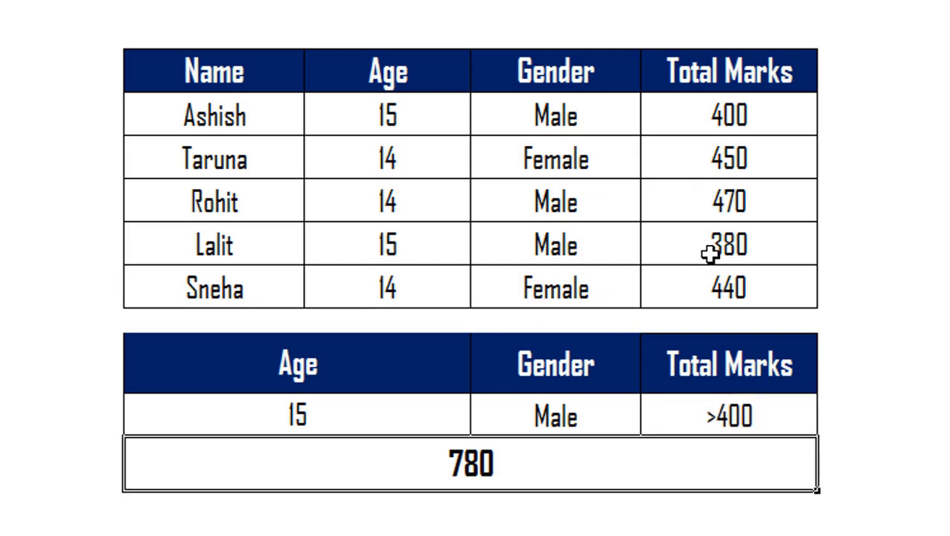
Insert ,G4:G8,G11 into the SUMIFS as a third condition on Total Marks above 400.
key(F2)
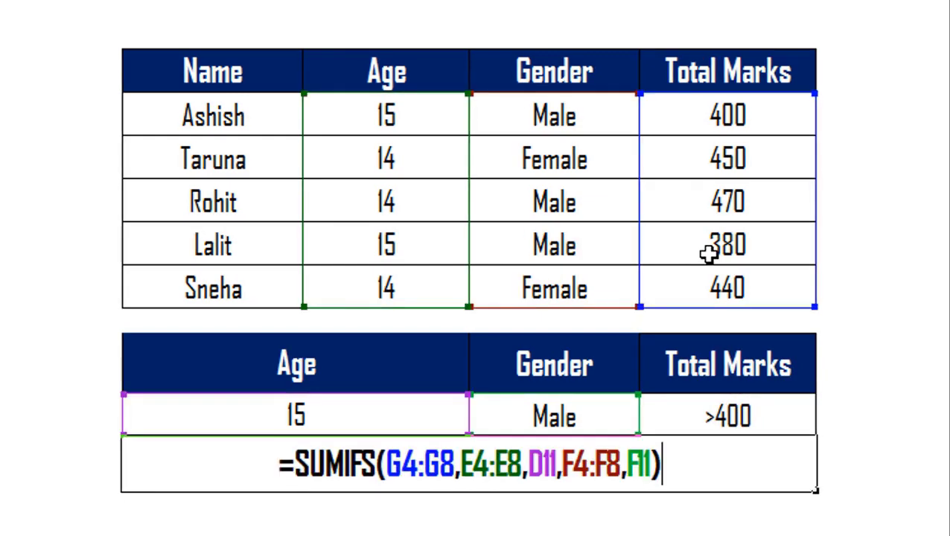
key(Left)
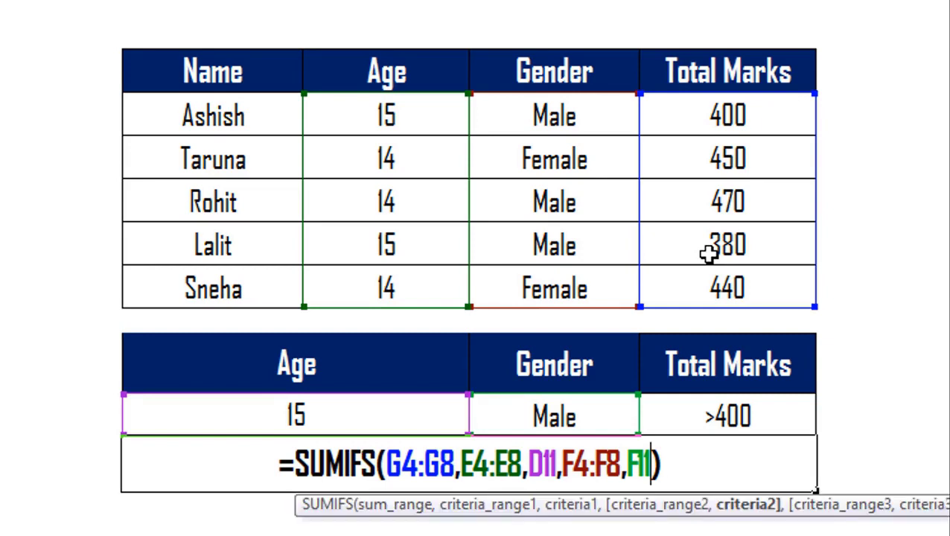
text(,)
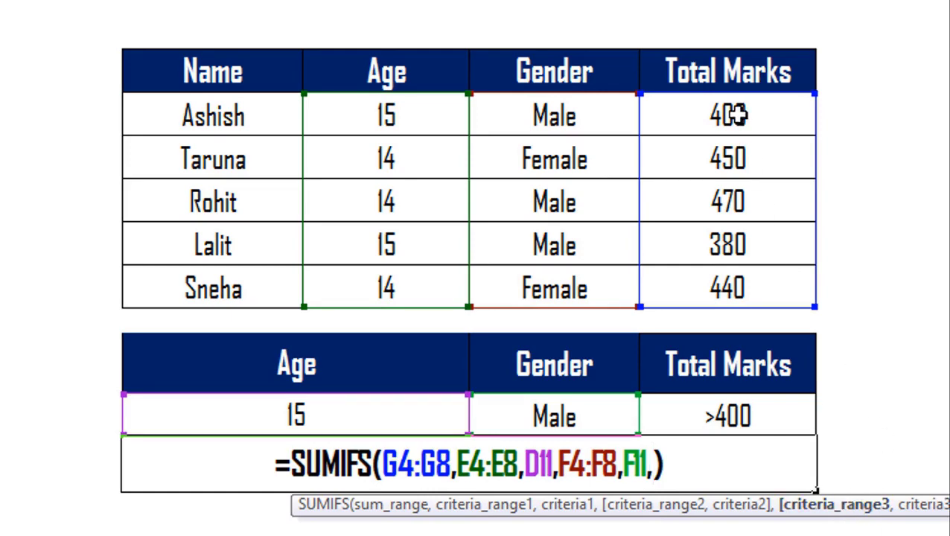
drag(738, 113, 737, 289)
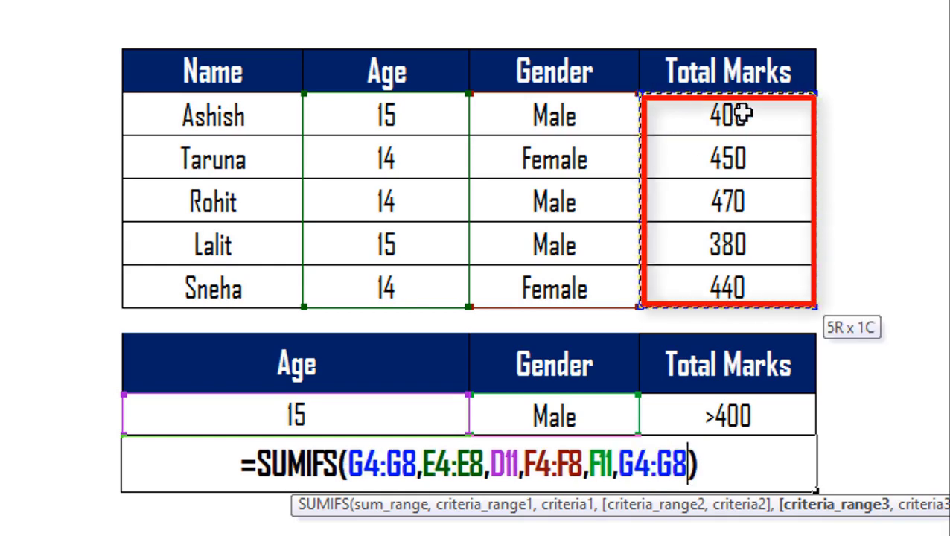
text(,)
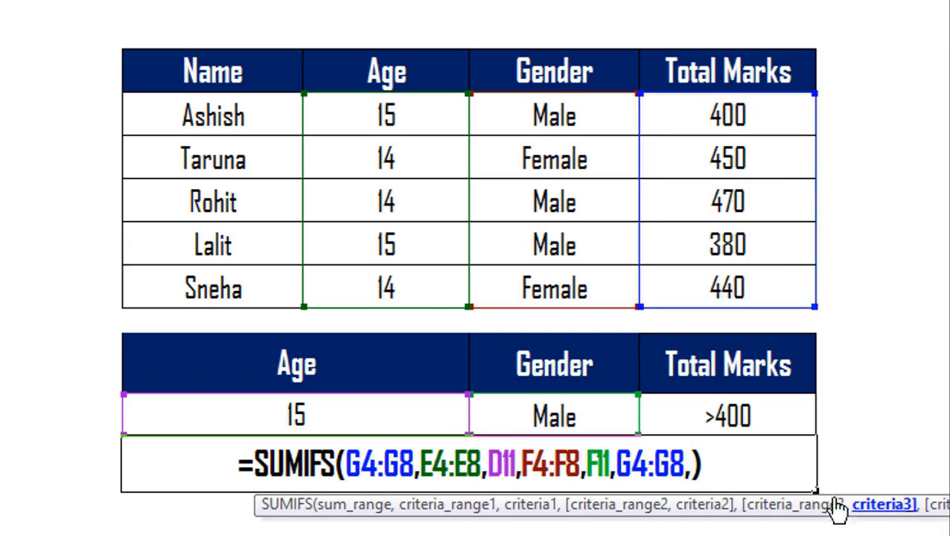
click(719, 416)
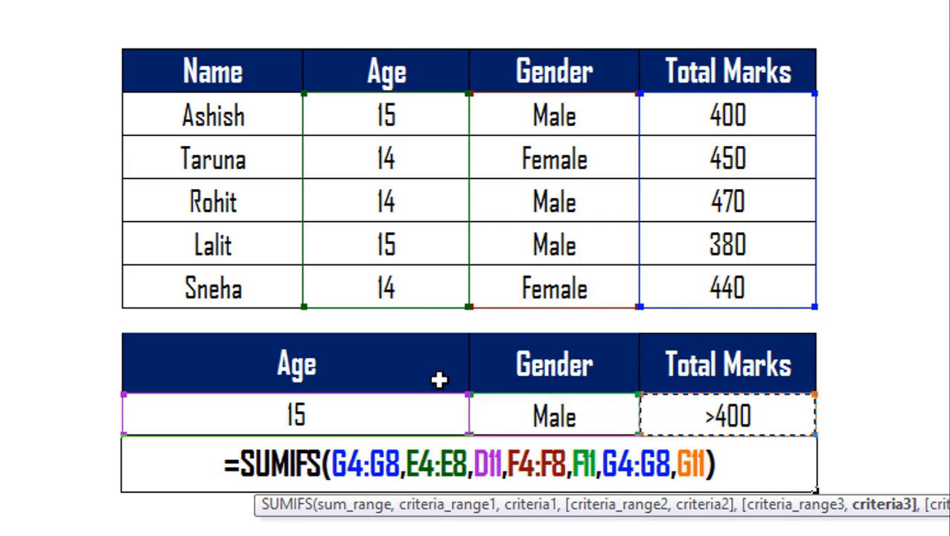
key(Return)
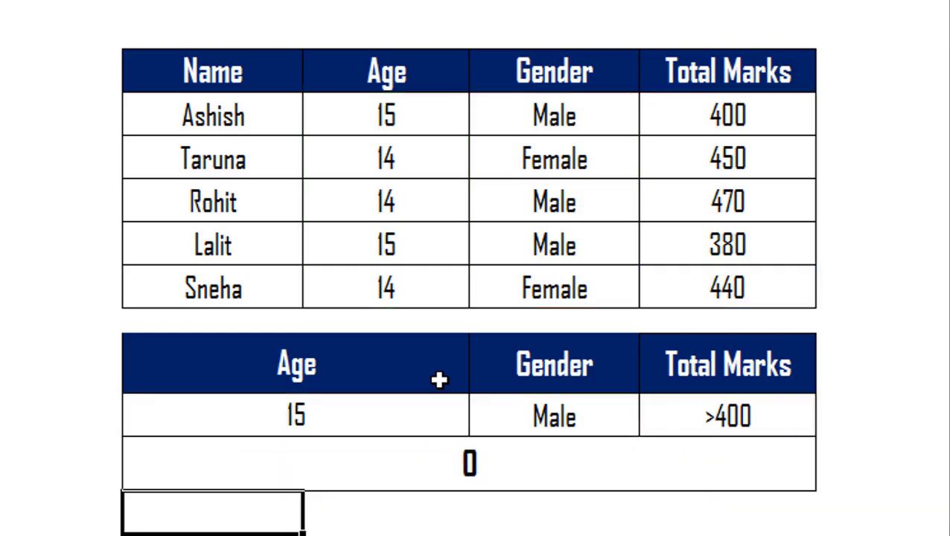
key(Up)
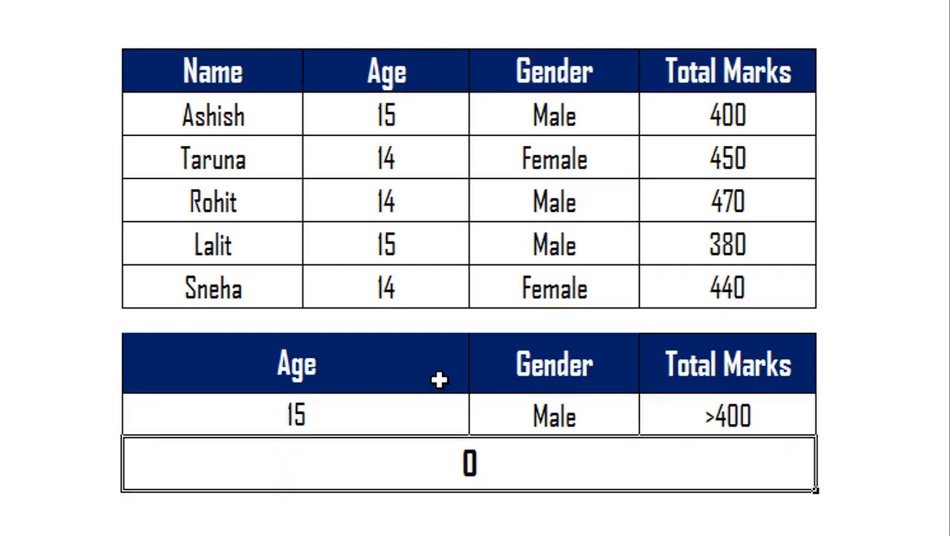
key(Up)
key(Right)
key(Right)
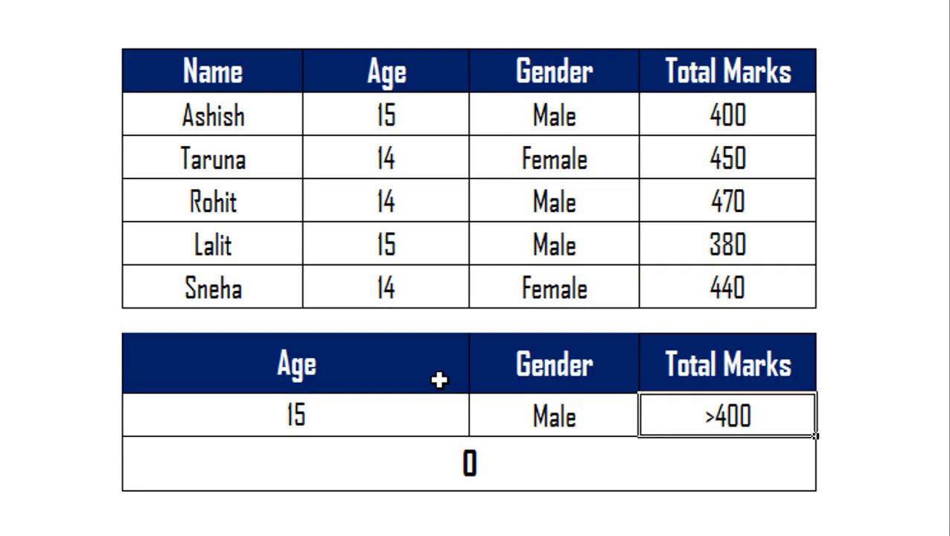
key(Up)
key(Up)
key(Up)
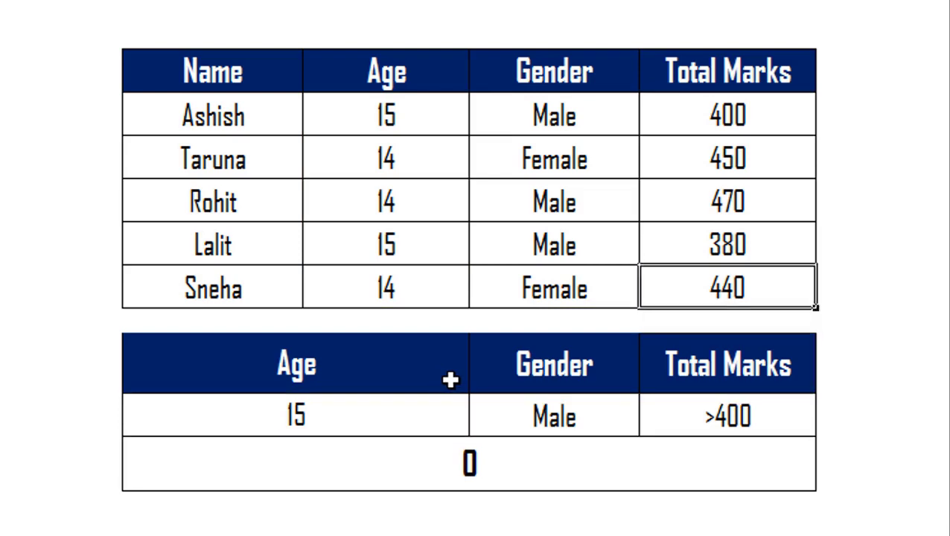
double_click(752, 125)
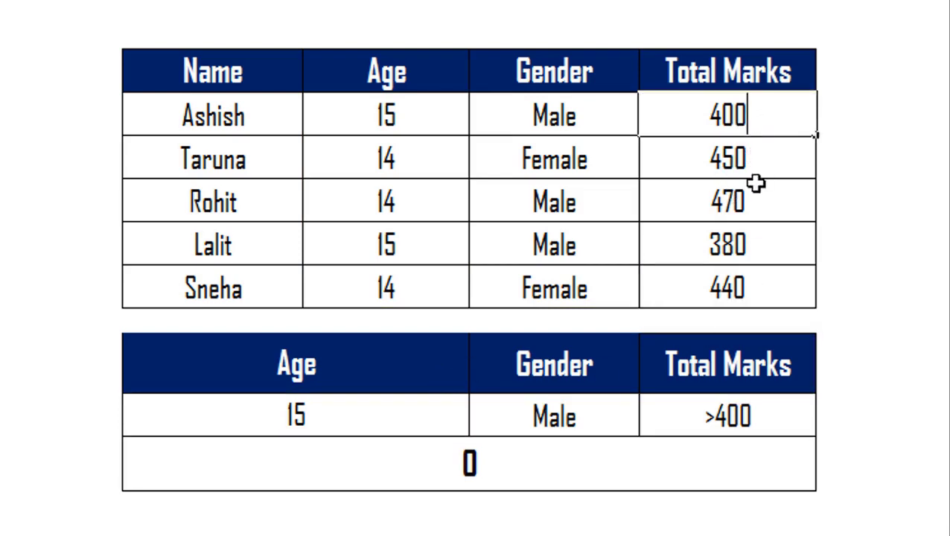
click(758, 247)
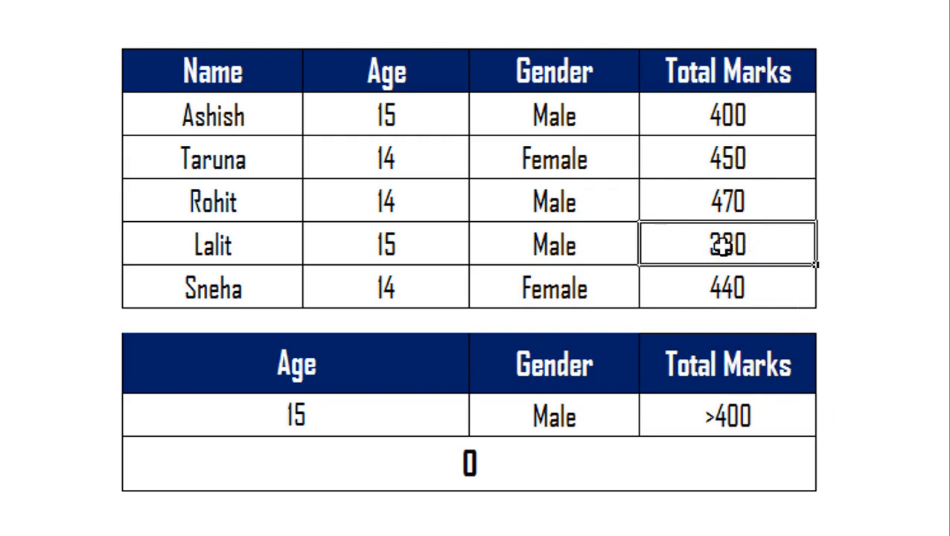
Replace the 380 Total Marks value with 450 and check the SUMIFS result now reads 450.
text(45)
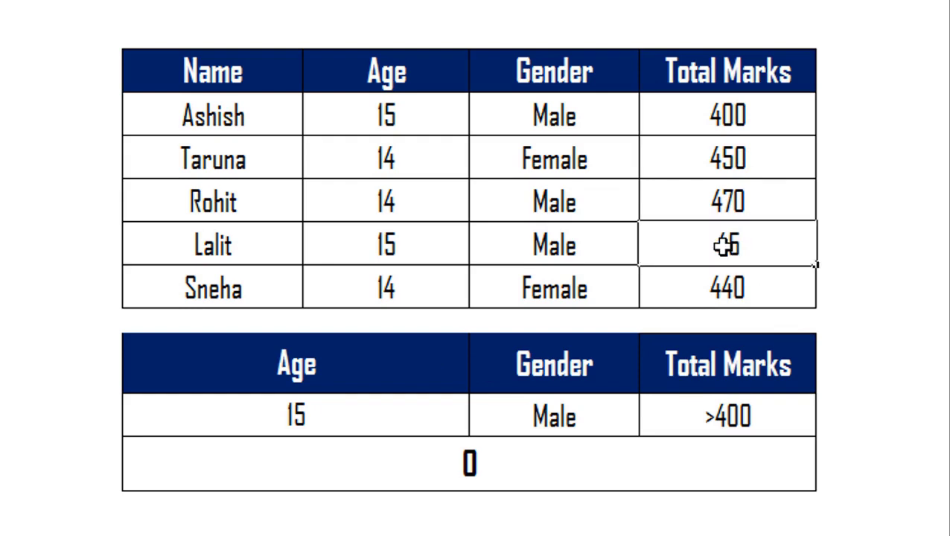
text(0)
key(Return)
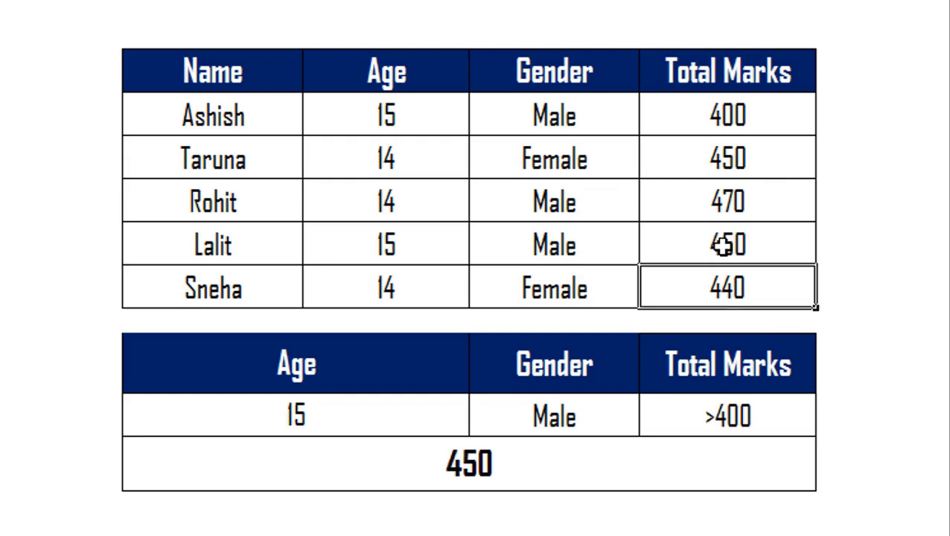
click(581, 464)
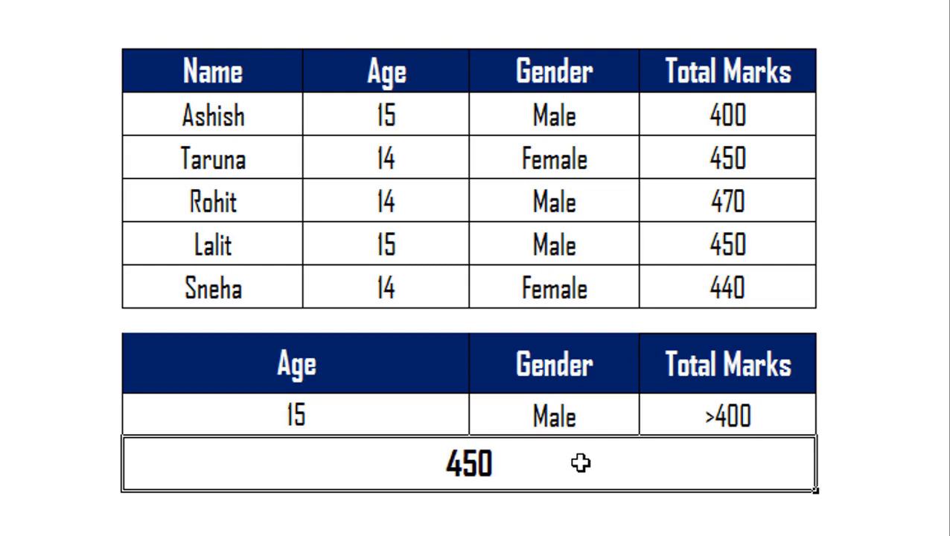